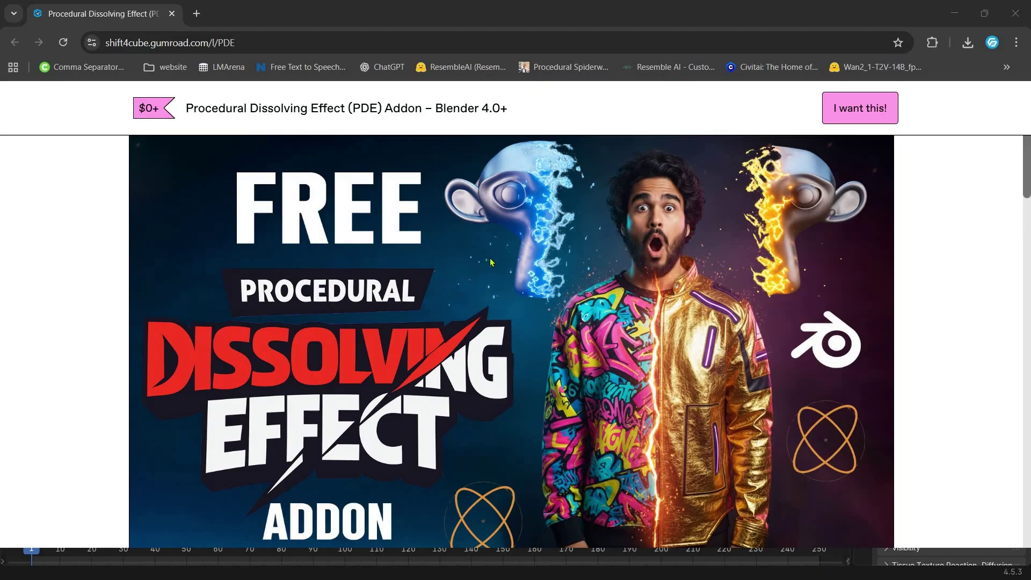
- Review the Procedural Dissolving Effect (PDE) add-on page, including its description, features, workflow and tips
scroll(213, 285, down, 1)
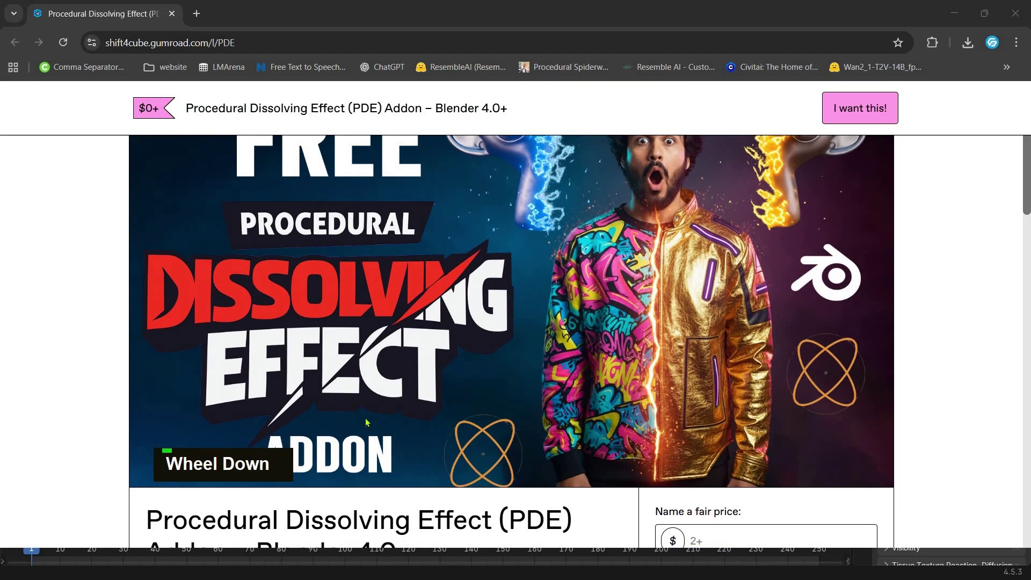
scroll(363, 376, down, 3)
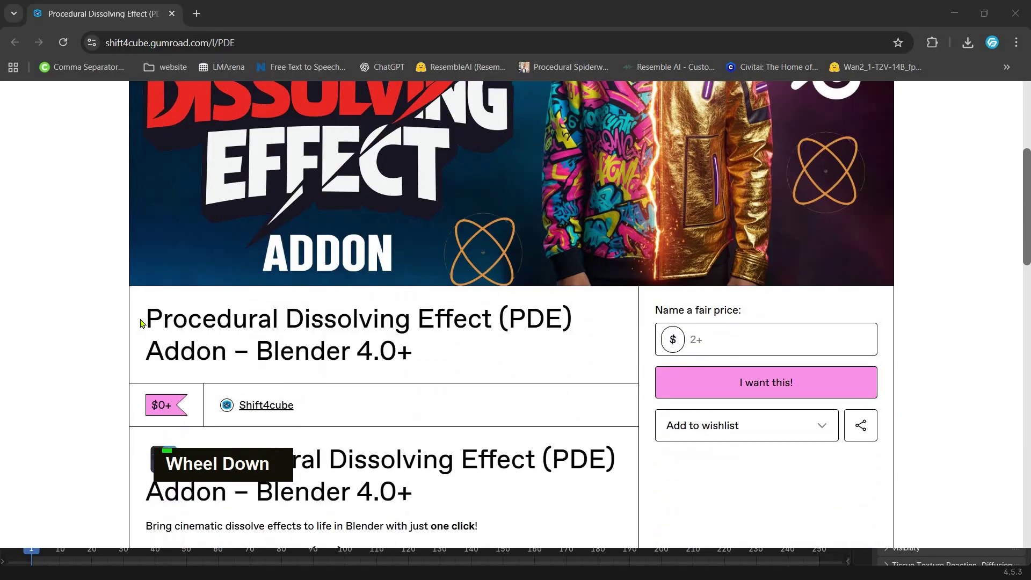
drag(147, 319, 546, 321)
click(610, 322)
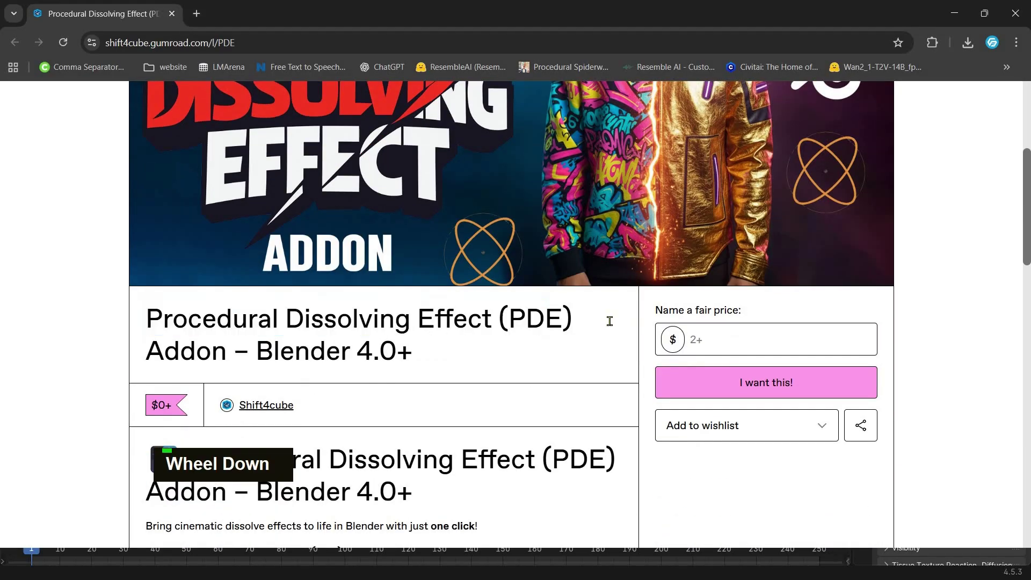
scroll(373, 325, down, 4)
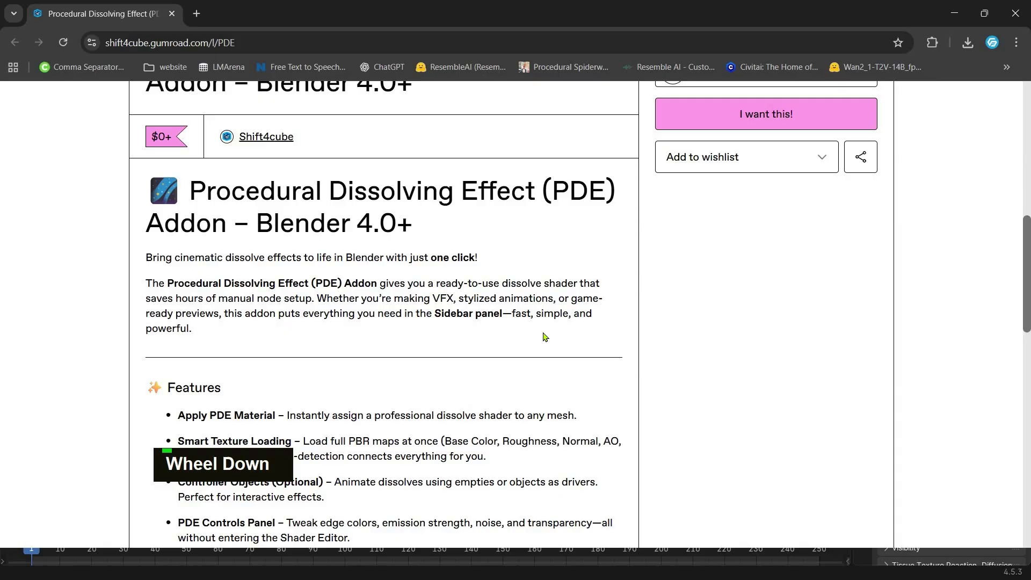
scroll(544, 337, down, 6)
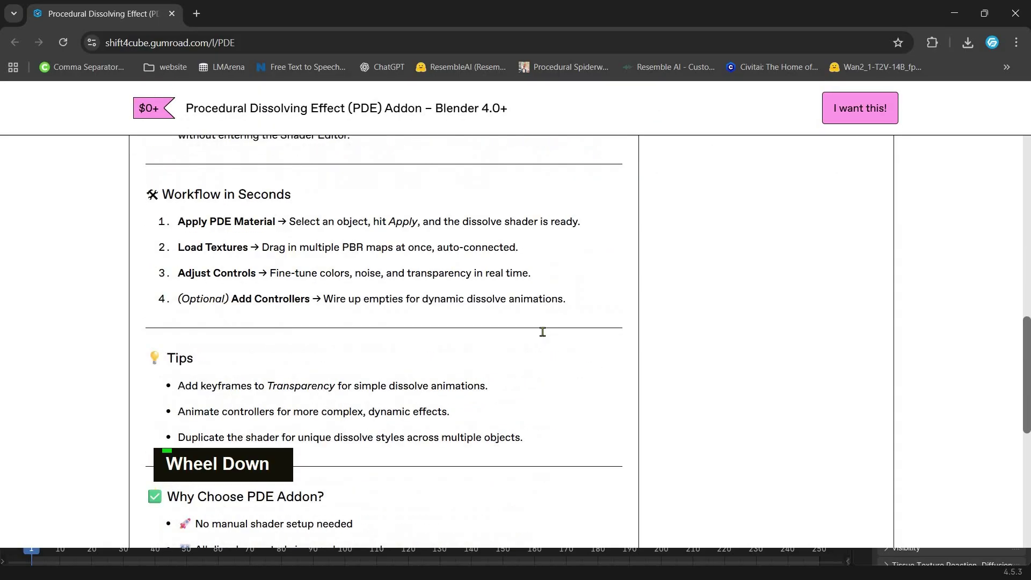
scroll(543, 332, up, 12)
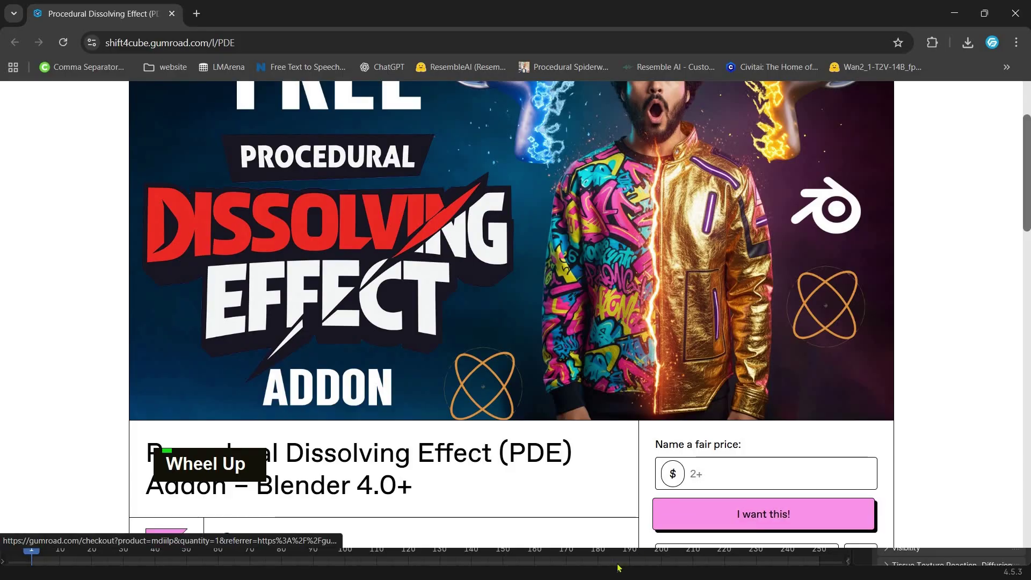
- Switch to Blender and install the add-on PDE Ver1.zip from D:\My Addons\PDE\PDE, checking its entry before closing Preferences
key(alt+Tab)
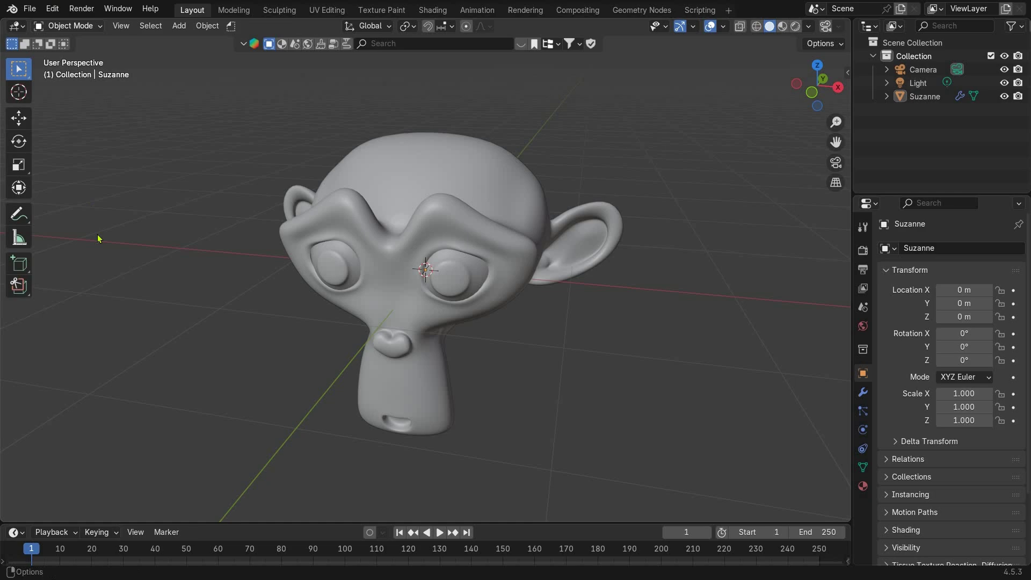
click(52, 8)
click(88, 180)
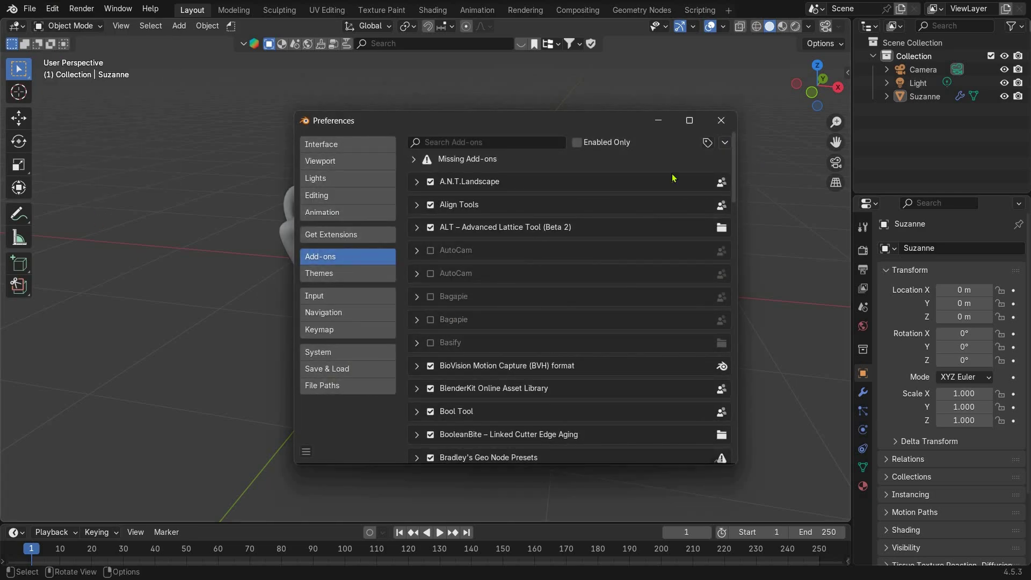
click(725, 142)
click(665, 175)
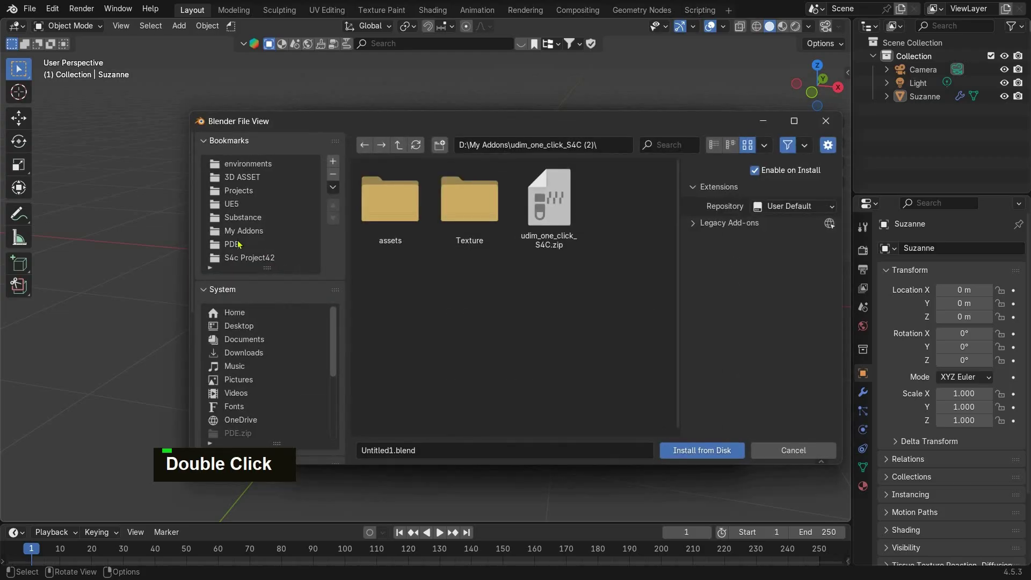
click(231, 244)
double_click(390, 201)
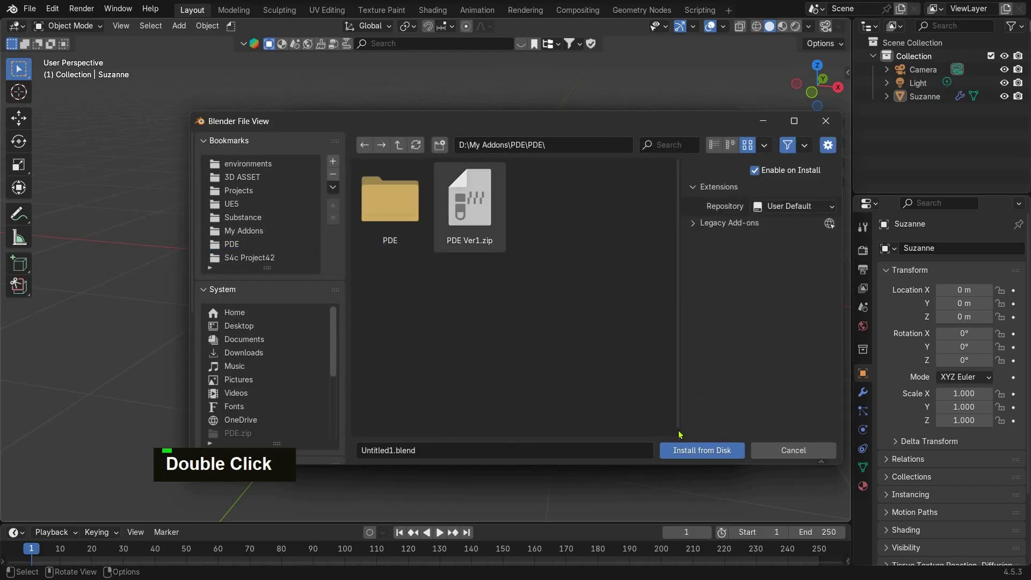
click(472, 198)
click(684, 456)
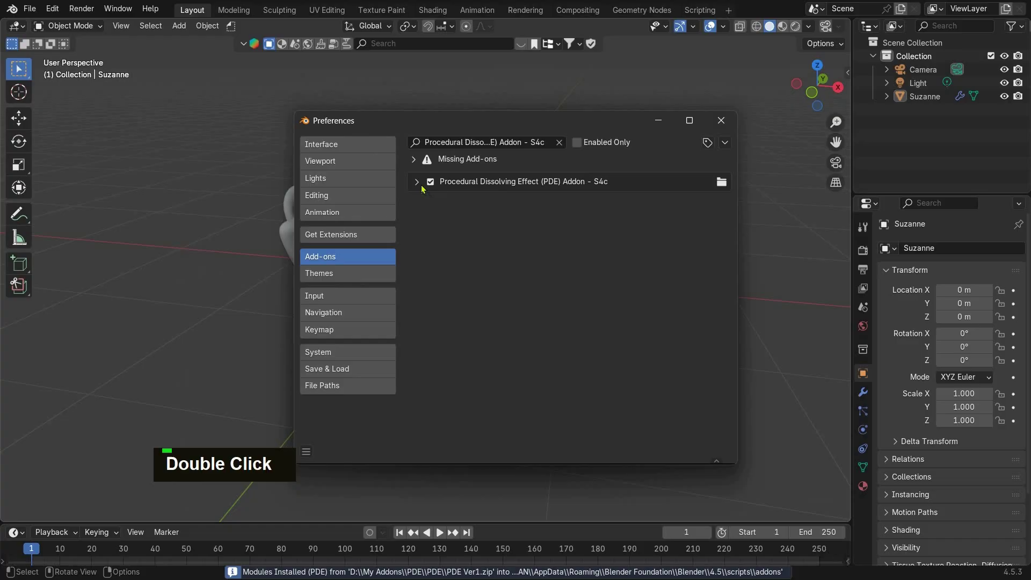
click(418, 181)
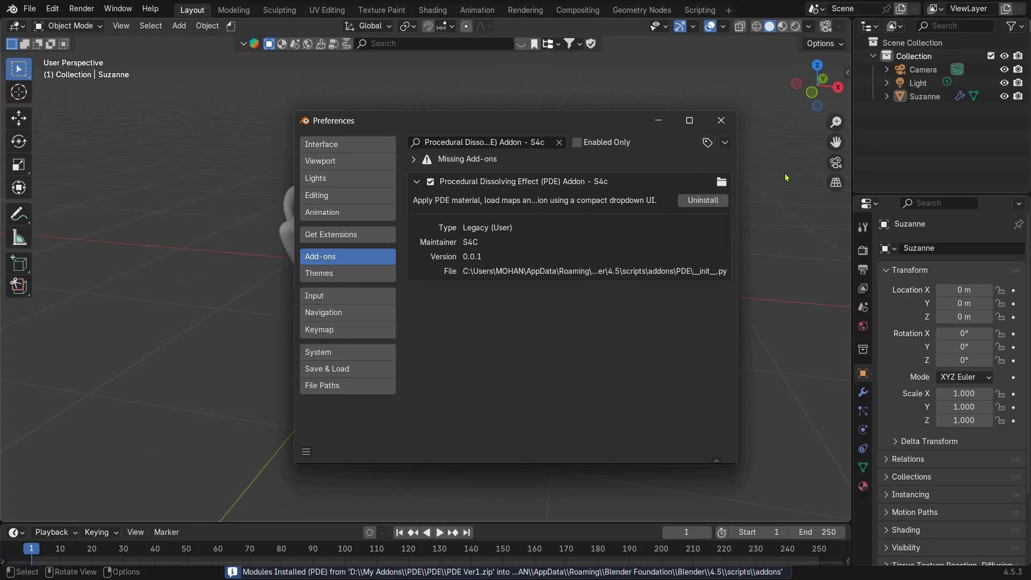
click(721, 120)
- Show the PDE controls in the 3D viewport and apply the PDE material to the Suzanne monkey head
key(n)
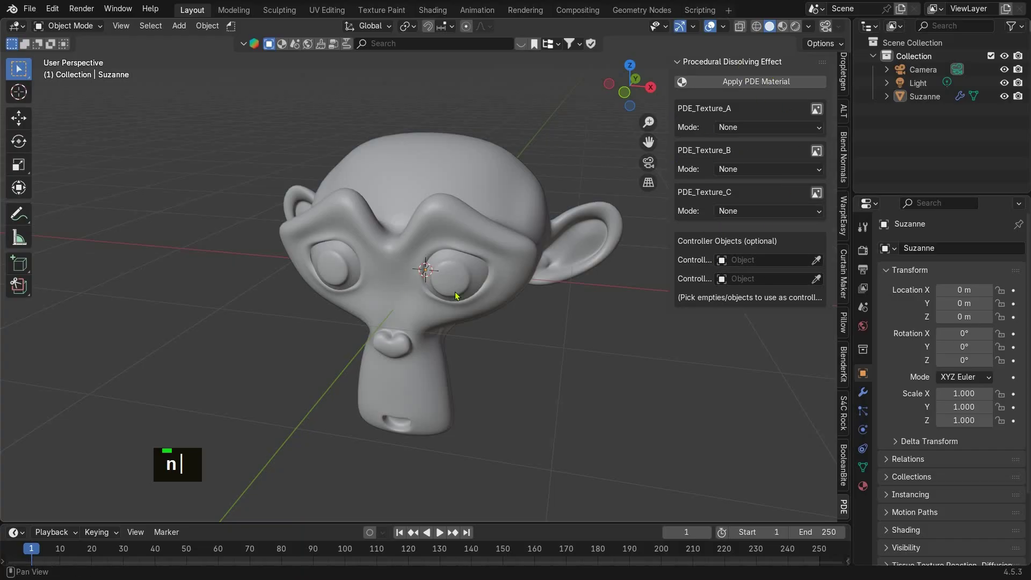
middle_drag(455, 296, 417, 210)
click(363, 235)
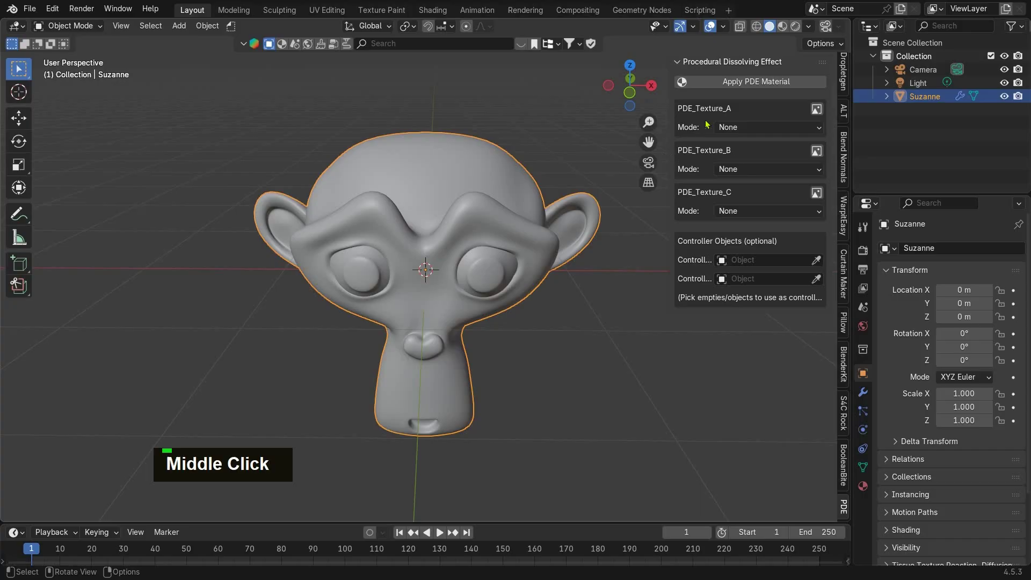
click(738, 83)
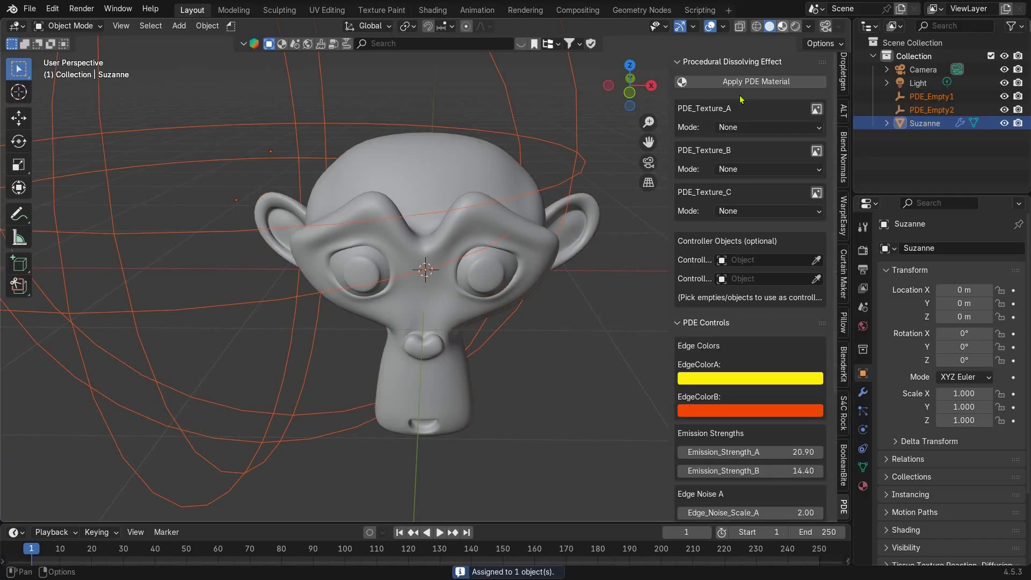
middle_drag(486, 304, 435, 303)
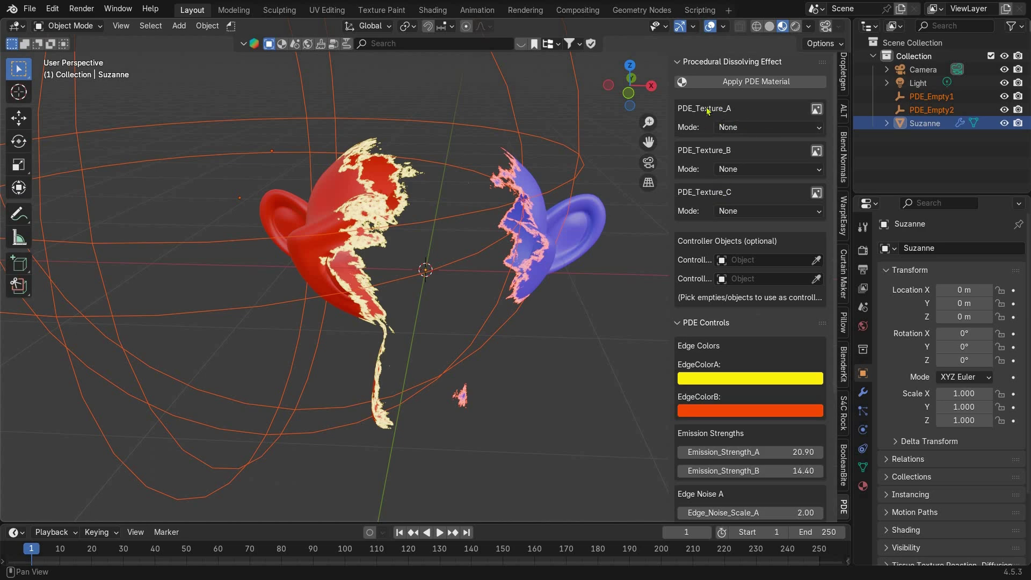
- Load the texture maps from the S4c Project42 Fabric070_2K-JPG folder into PDE_Texture_A
click(816, 108)
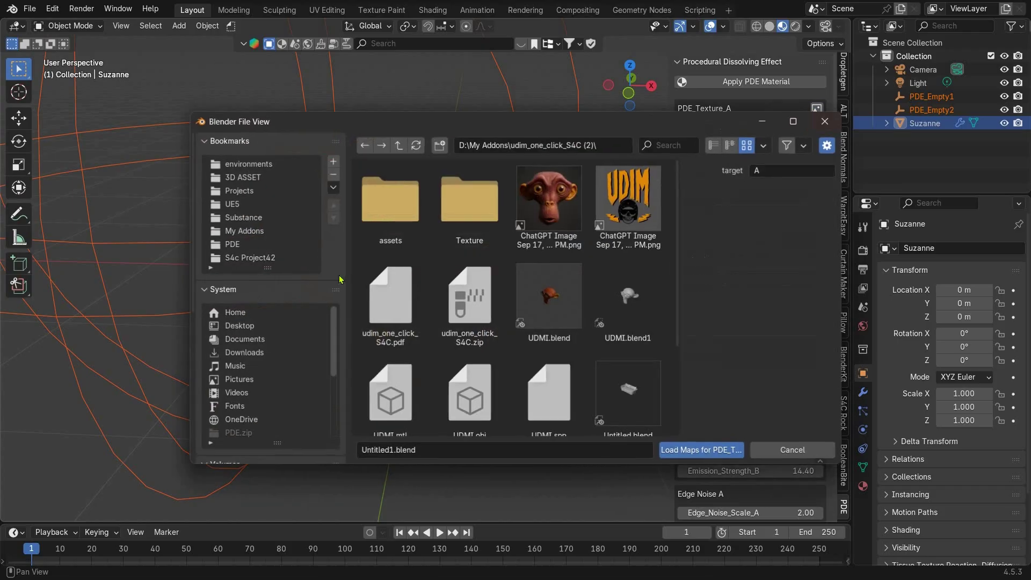
click(249, 257)
double_click(390, 200)
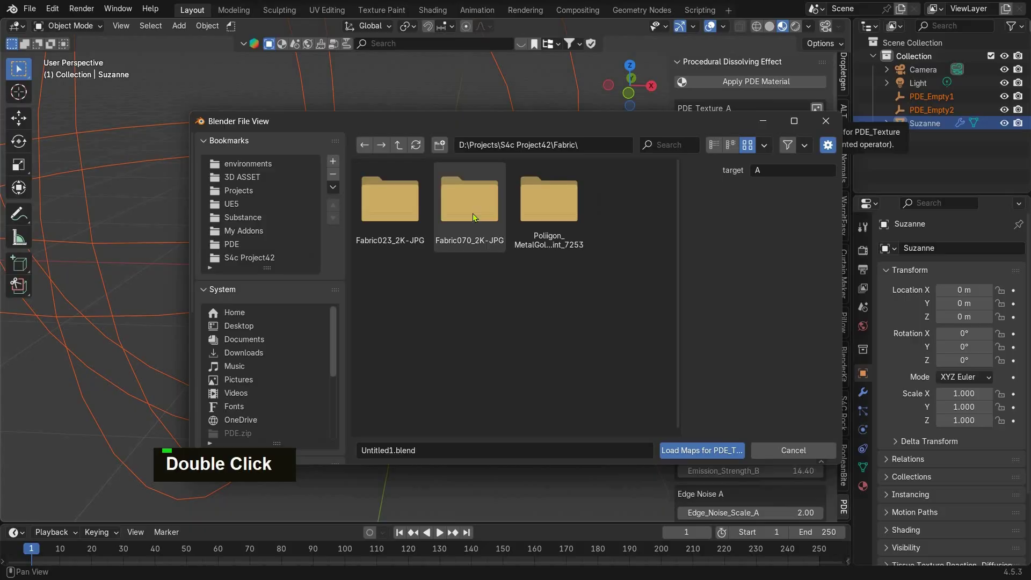
double_click(472, 214)
click(621, 201)
shift+click(615, 282)
click(679, 449)
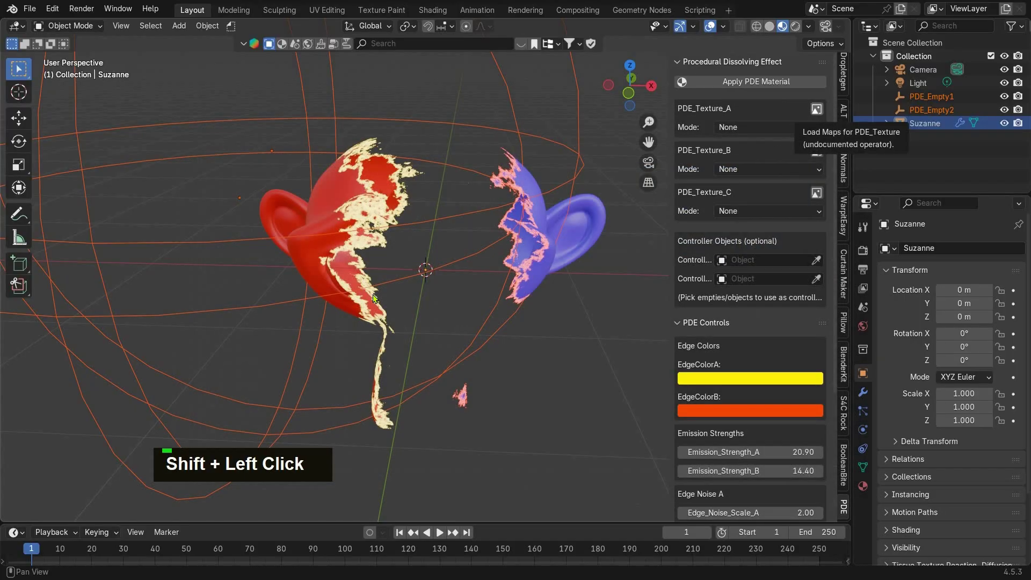
middle_drag(418, 280, 665, 191)
scroll(696, 176, up, 2)
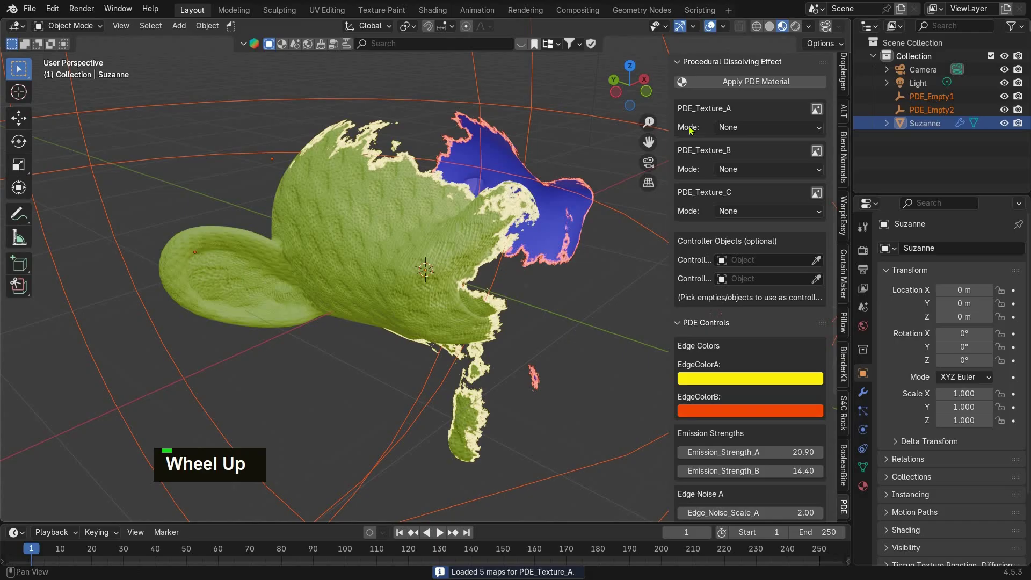
- Try Scale mode on PDE_Texture_A, adjusting the scale and switching its scale mode to Vector
click(731, 132)
click(737, 158)
mouse_move(752, 165)
mouse_down()
mouse_move(779, 165)
mouse_move(735, 165)
mouse_up()
click(733, 147)
click(730, 175)
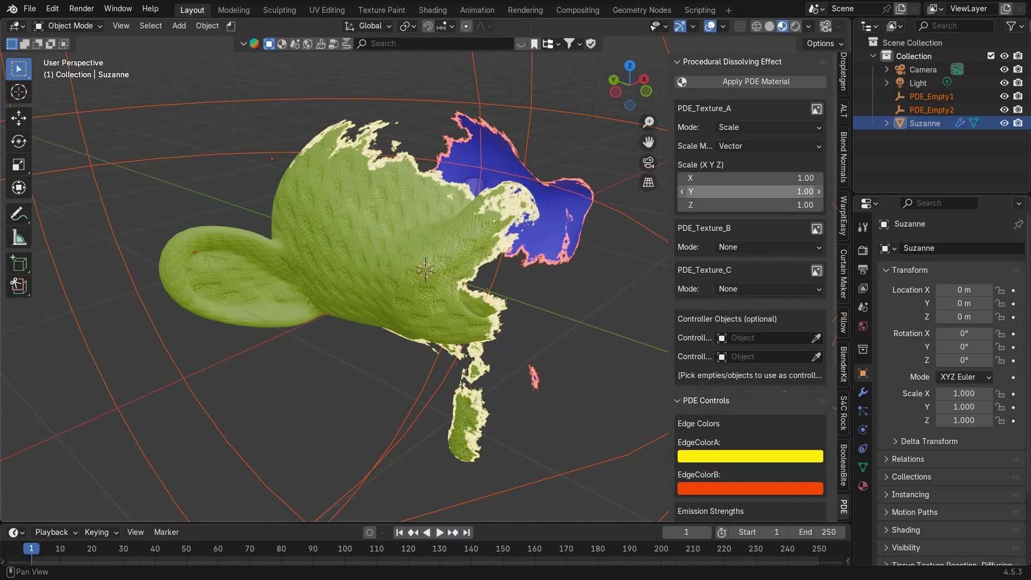
- Switch PDE_Texture_A from Vector scaling back to a single scale value and adjust it
click(767, 146)
click(737, 159)
mouse_move(752, 165)
mouse_down()
mouse_move(762, 165)
mouse_move(720, 165)
mouse_move(767, 165)
mouse_up()
- Set PDE_Texture_A's mapping mode to Position
middle_drag(603, 236, 593, 208)
click(737, 128)
click(736, 171)
click(736, 129)
click(721, 186)
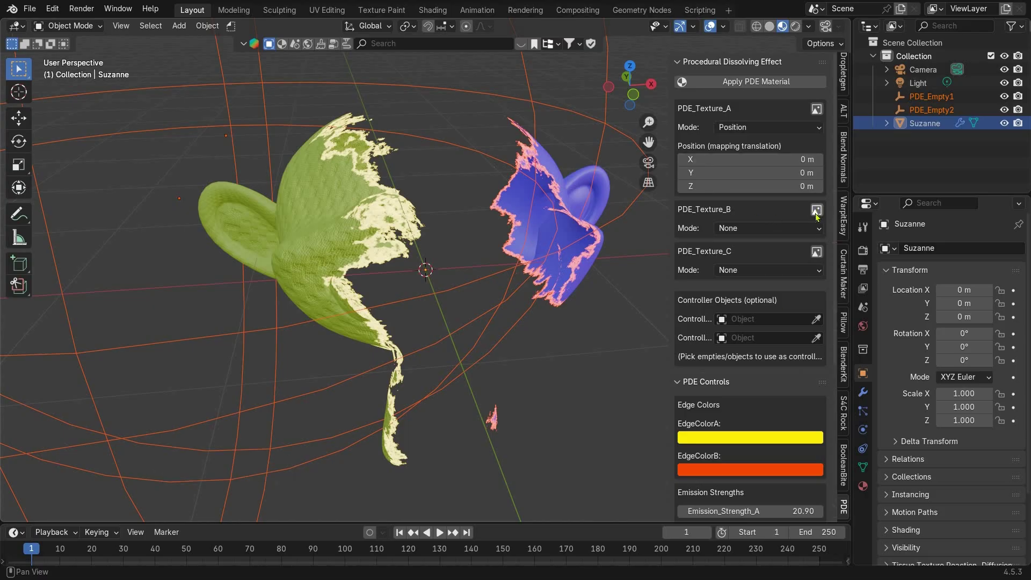
- Load the Fabric023_2K-JPG maps, from Color through Roughness, into PDE_Texture_B
click(815, 211)
click(399, 144)
double_click(470, 210)
click(628, 207)
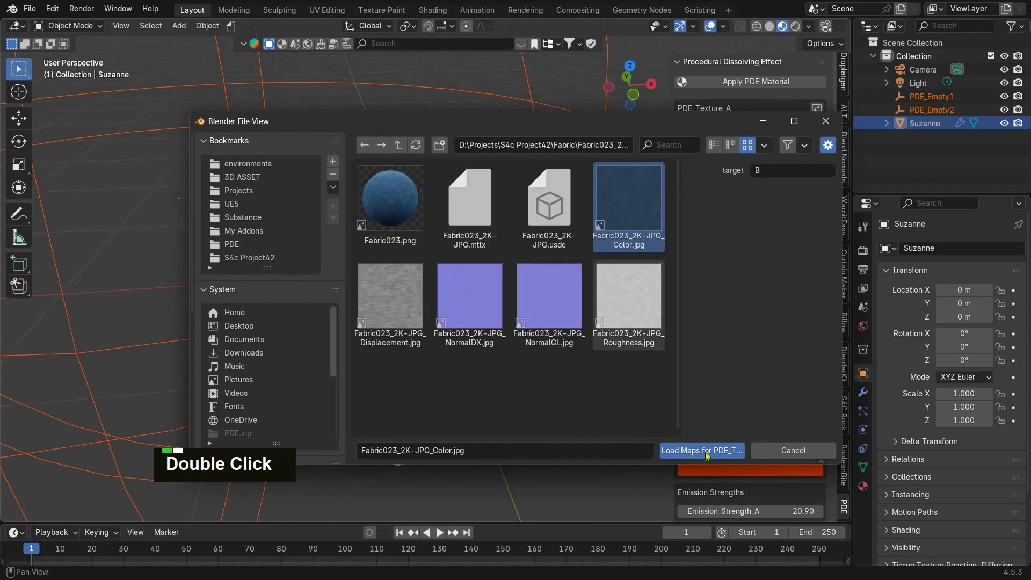
shift+click(628, 303)
click(701, 450)
middle_drag(613, 269, 573, 269)
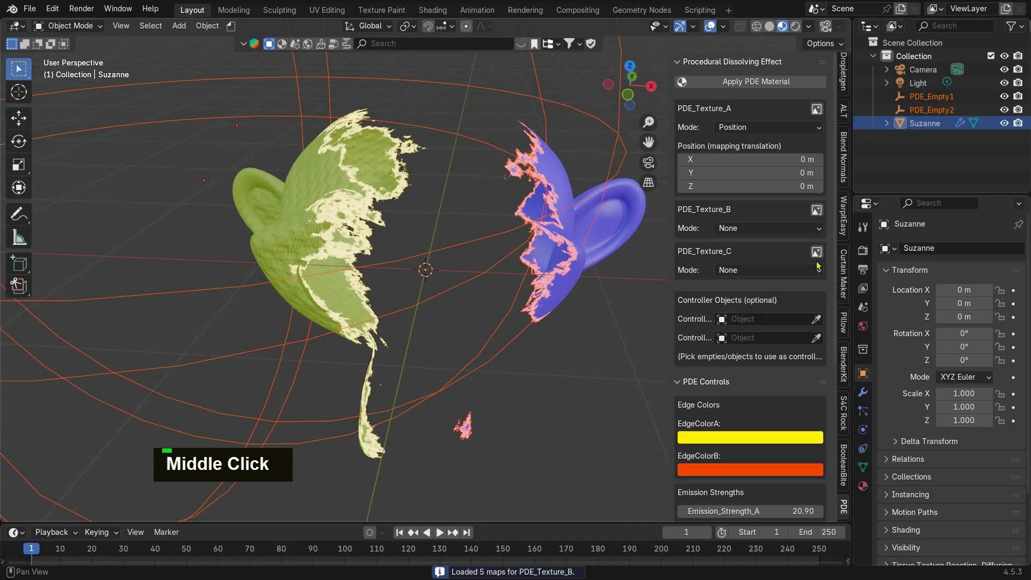
- Load the texture maps from the Poliigon MetalGold paint 7253 folder into PDE_Texture_C
click(816, 251)
click(398, 145)
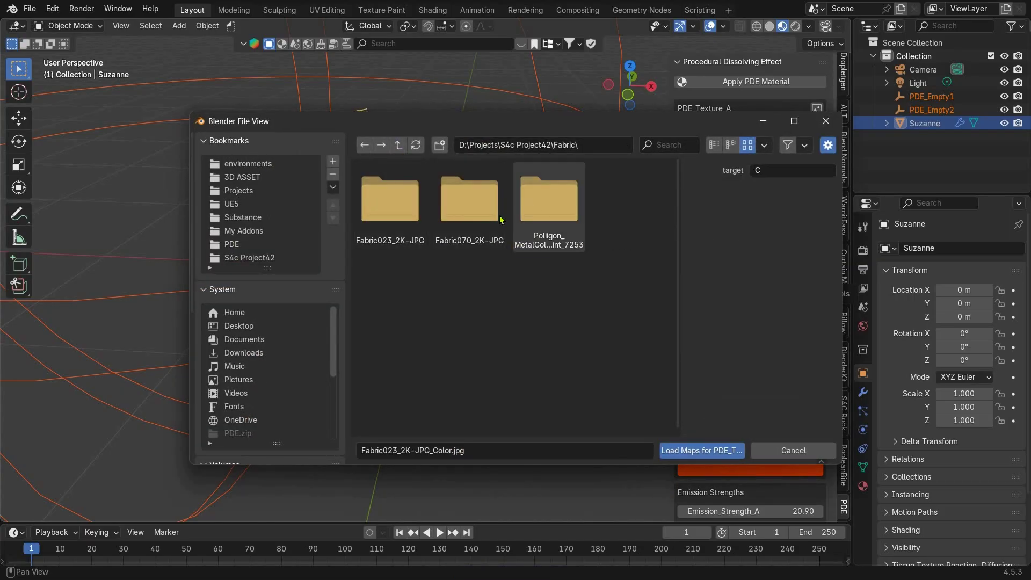
double_click(549, 199)
double_click(391, 199)
click(470, 207)
shift+click(485, 320)
click(686, 450)
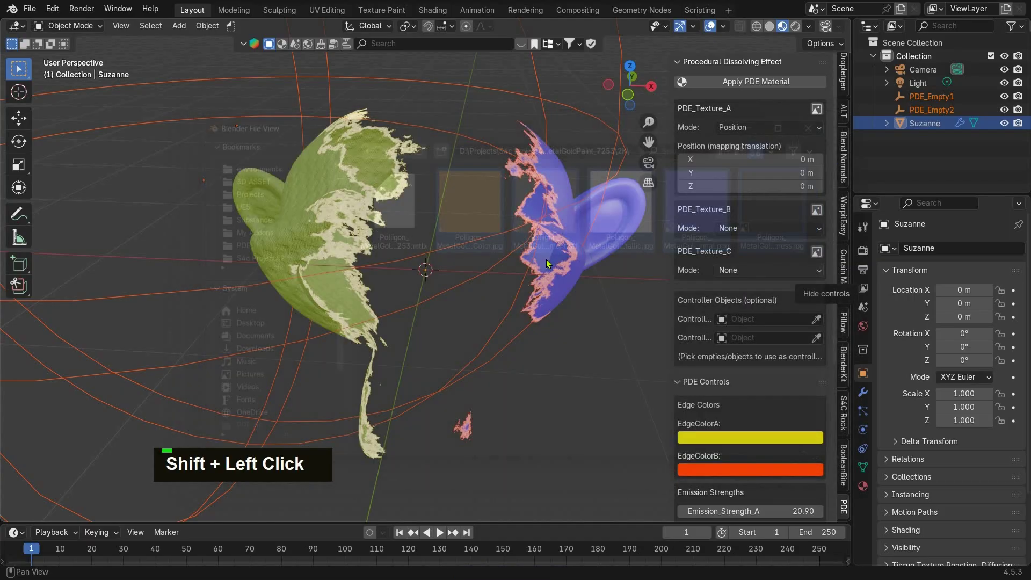
scroll(494, 294, down, 1)
mouse_move(495, 294)
middle_down()
mouse_move(432, 295)
mouse_move(638, 252)
mouse_move(570, 268)
middle_up()
- Set the Transparent value in the PDE Controls to 1.00 so the middle texture shows on Suzanne
scroll(692, 282, down, 2)
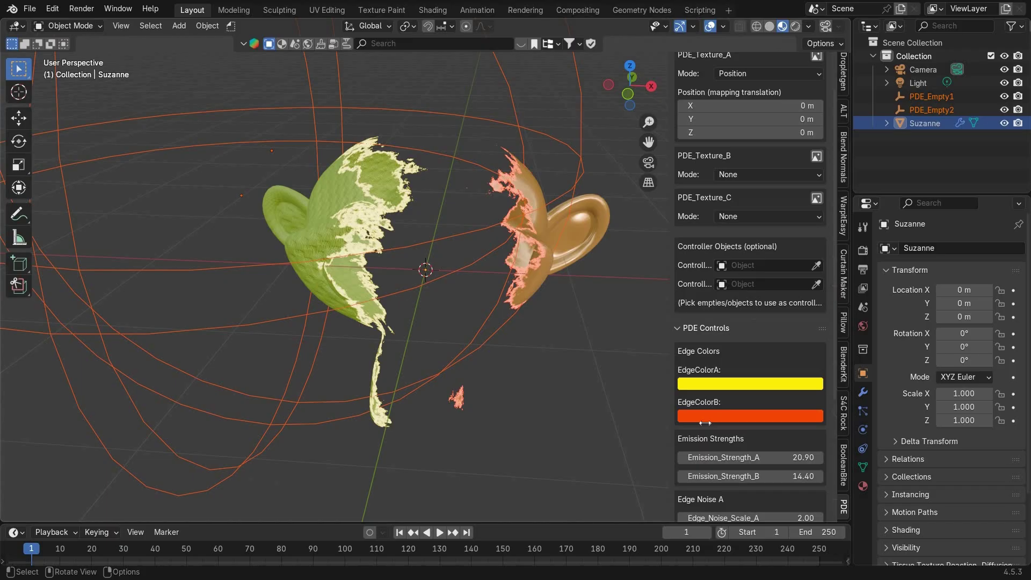
scroll(705, 423, down, 8)
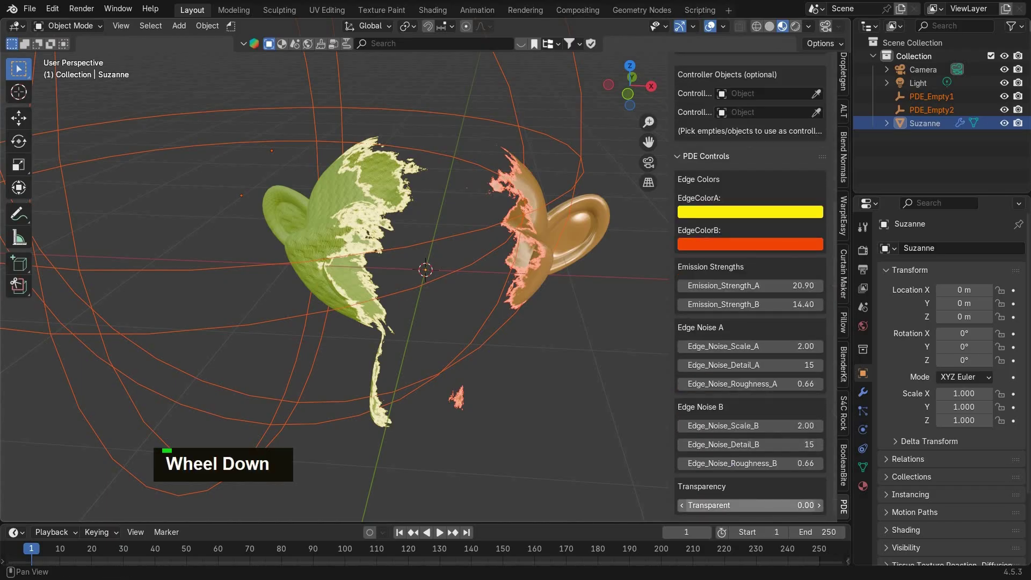
drag(750, 505, 822, 505)
mouse_move(283, 347)
middle_down()
mouse_move(156, 347)
mouse_move(301, 338)
middle_up()
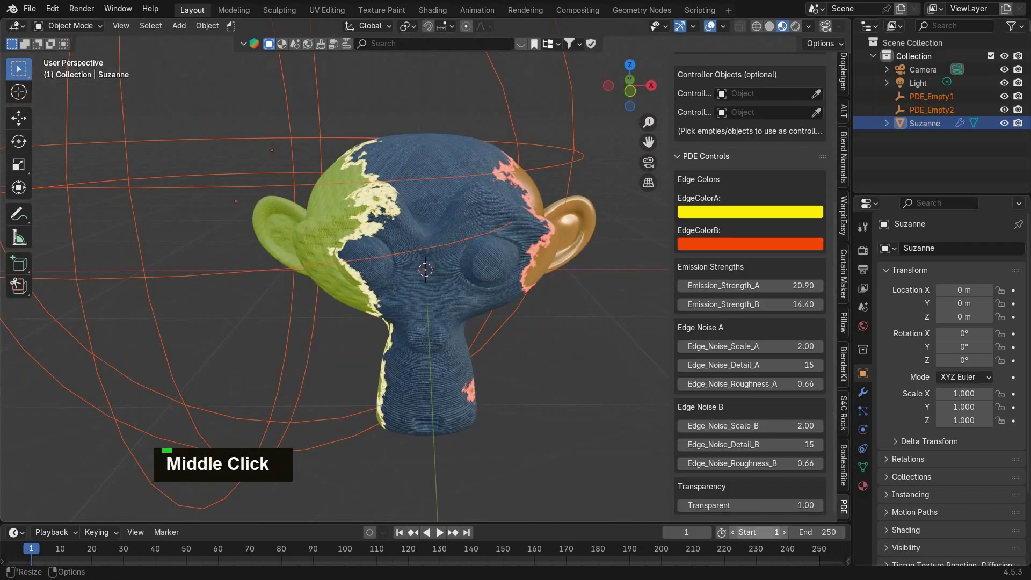
drag(758, 506, 822, 505)
middle_drag(649, 323, 728, 286)
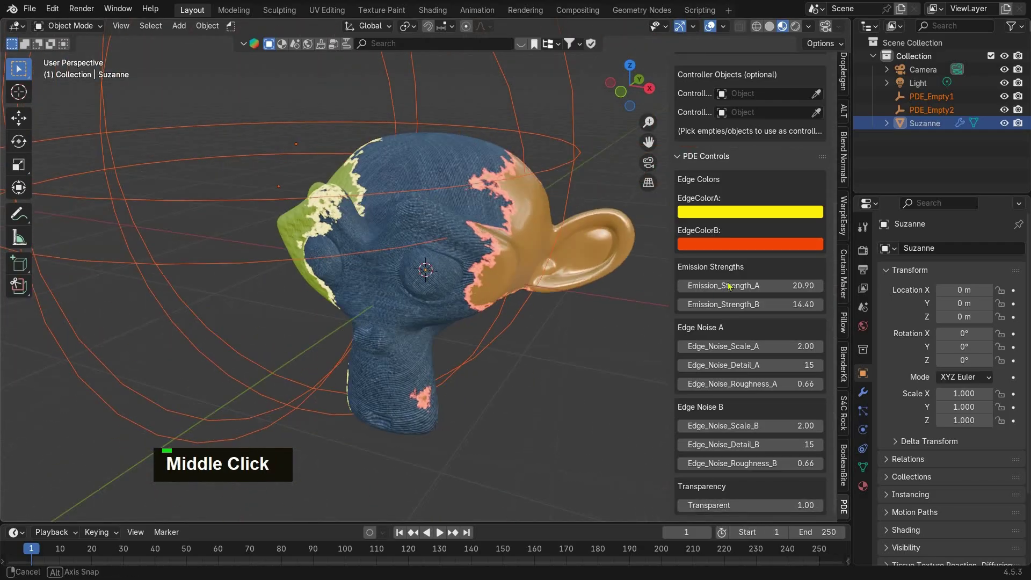
- Move the PDE_Empty2 controller to shift the orange-edged dissolve boundary across Suzanne
scroll(696, 253, up, 10)
scroll(460, 252, down, 2)
middle_drag(460, 252, 465, 251)
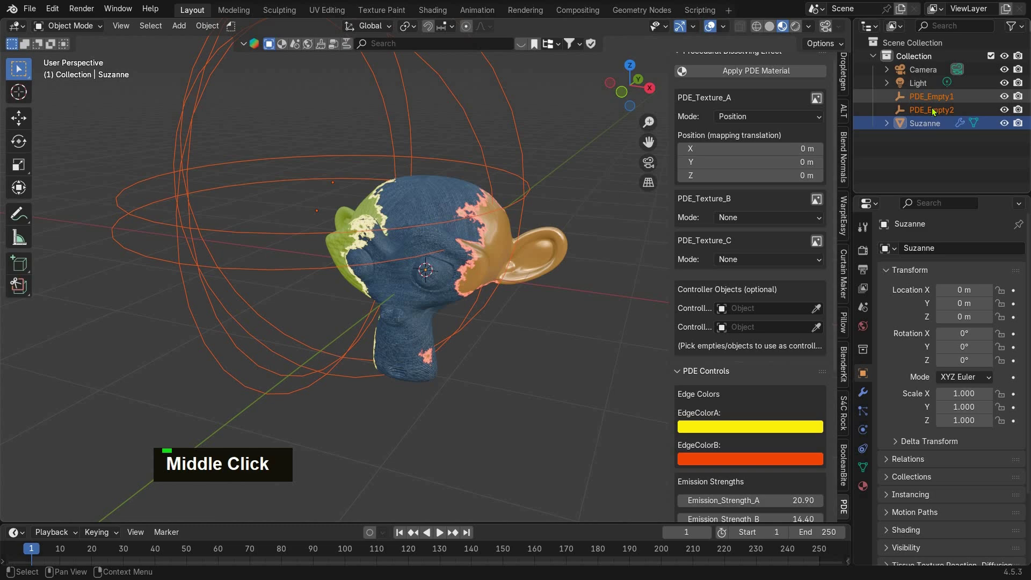
click(930, 97)
click(510, 277)
middle_drag(510, 277, 549, 260)
scroll(472, 265, down, 3)
key(g)
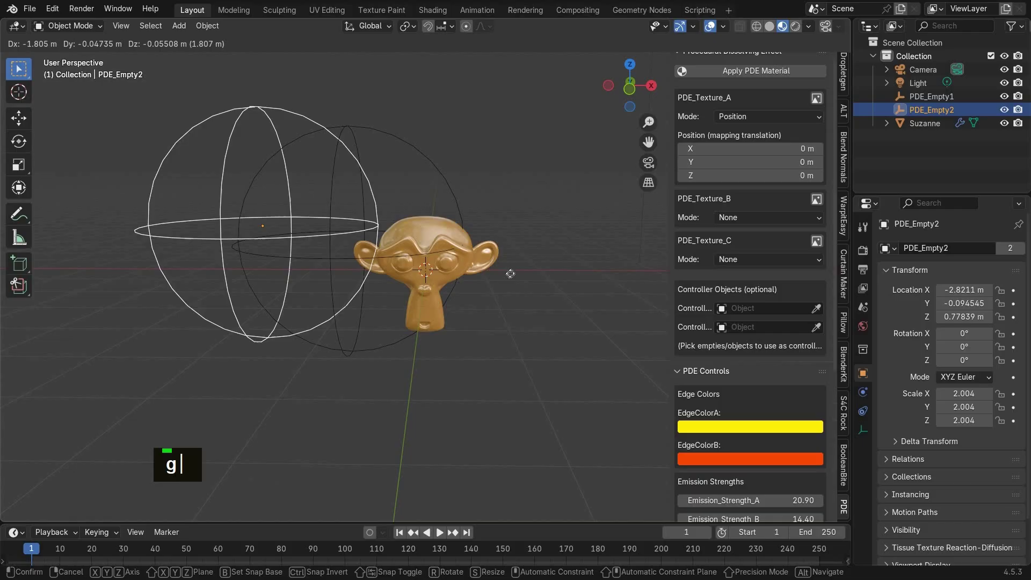
click(598, 282)
- Move the PDE_Empty1 controller to about X -1.21 m, Y 0.14 m, Z 0.66 m
click(415, 333)
key(g)
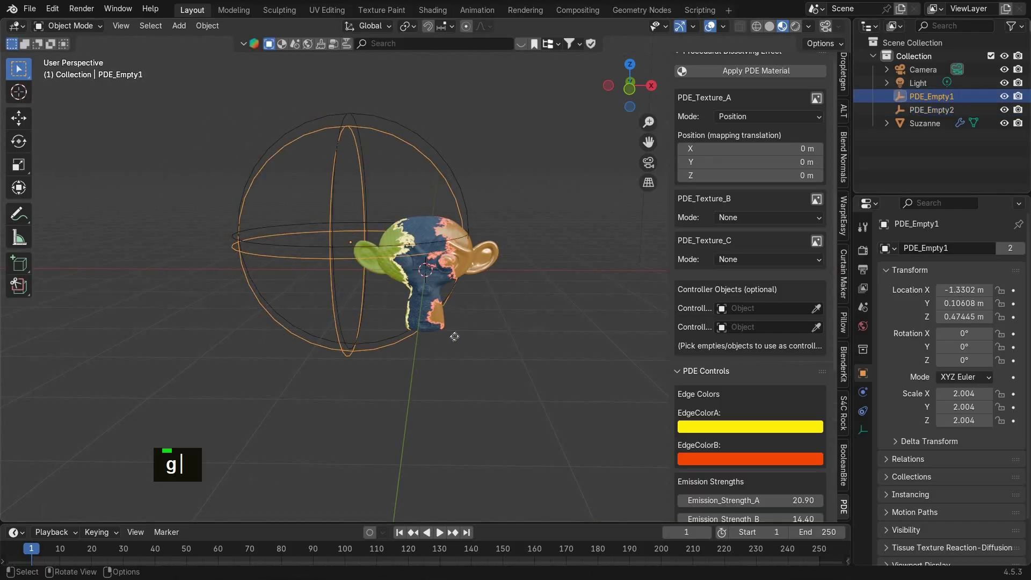
key(g)
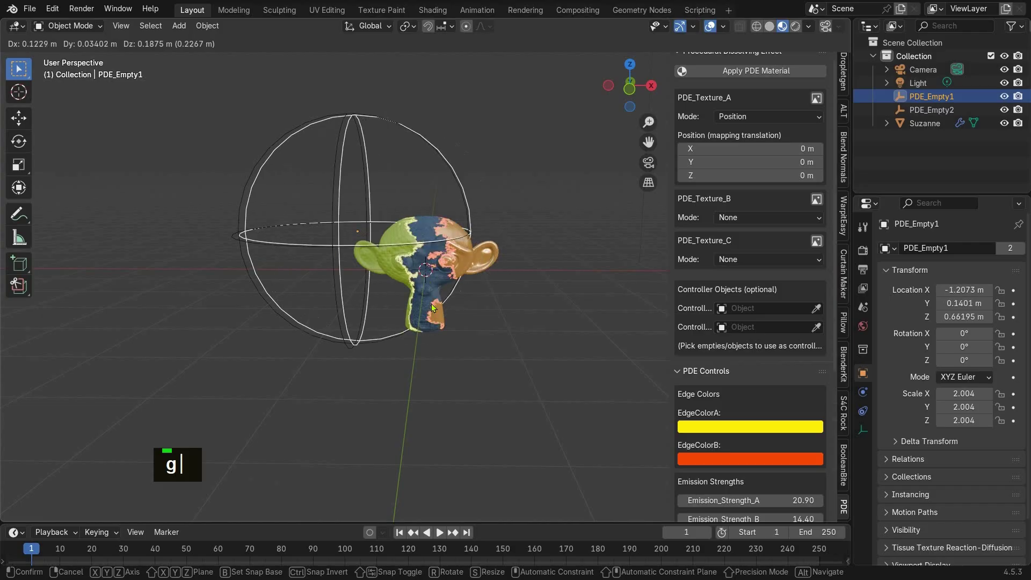
scroll(433, 307, up, 2)
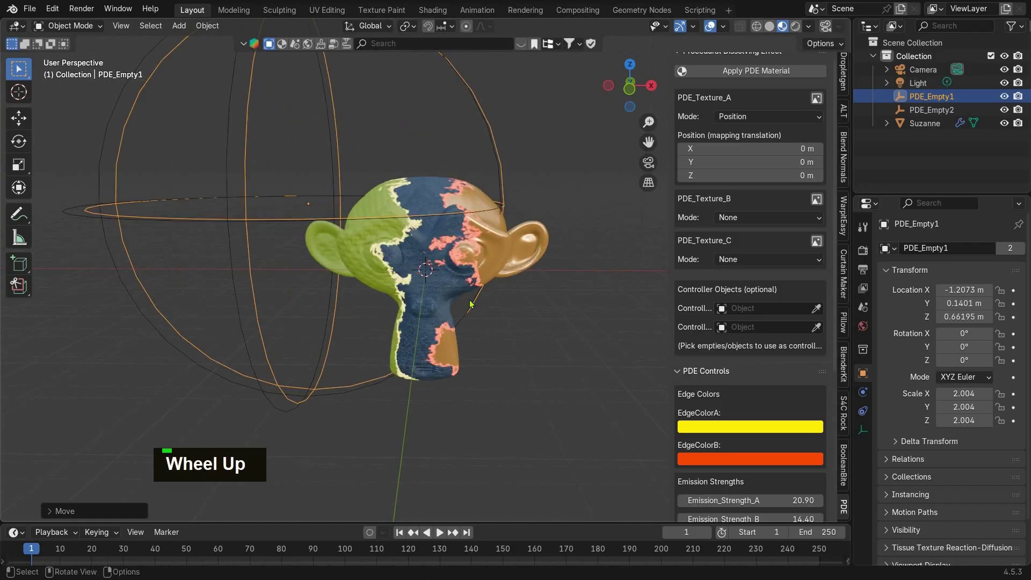
- Set the Transparent value in the PDE Controls to 0.00 so the middle zone of Suzanne is see-through
middle_drag(433, 307, 348, 326)
scroll(714, 482, down, 7)
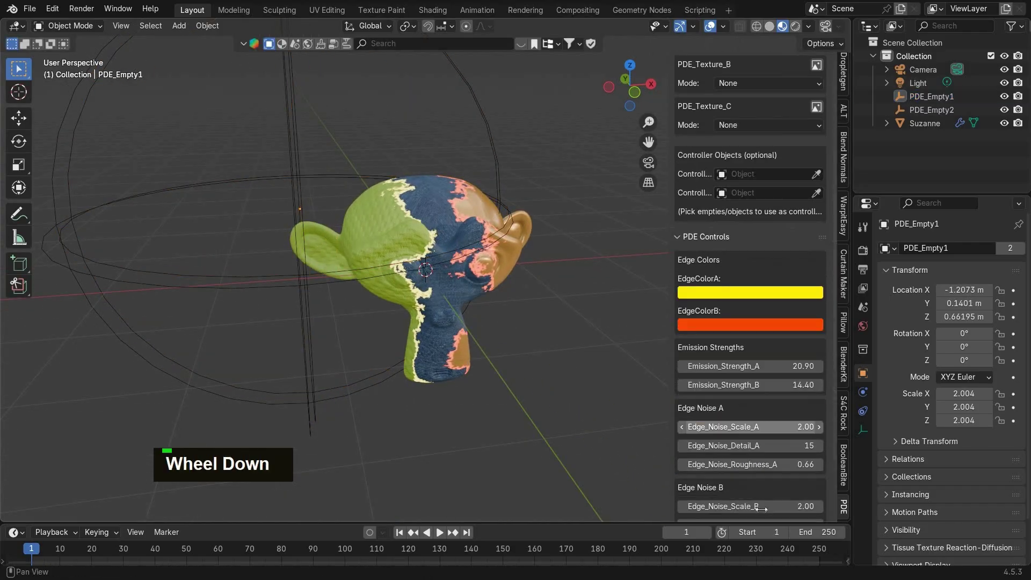
drag(760, 504, 536, 350)
middle_drag(536, 350, 499, 350)
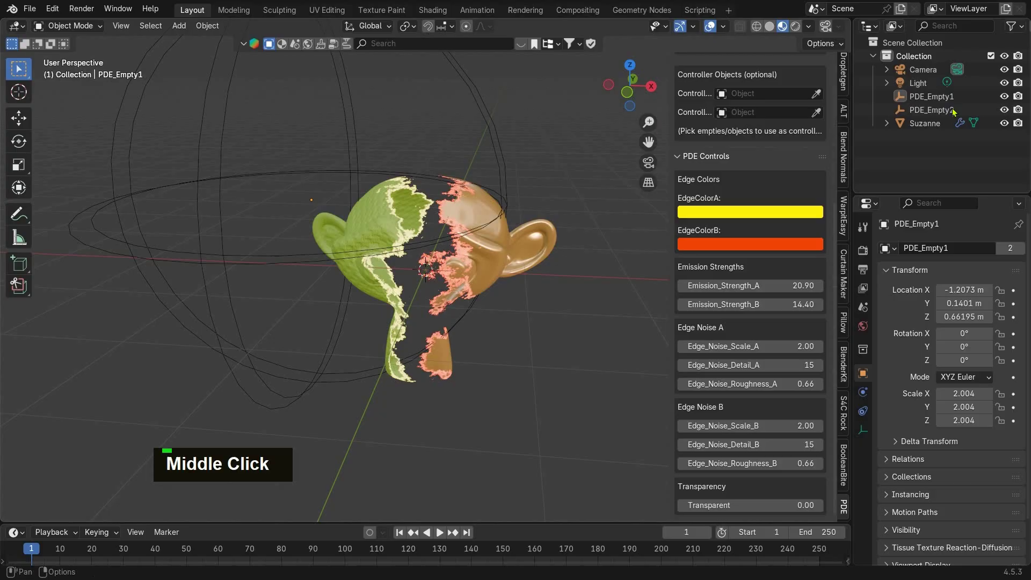
- Move the PDE_Empty2 controller away from Suzanne to about X 2.25 m, Y 0.37 m, Z 0.61 m
click(932, 110)
scroll(513, 290, down, 2)
key(g)
click(530, 291)
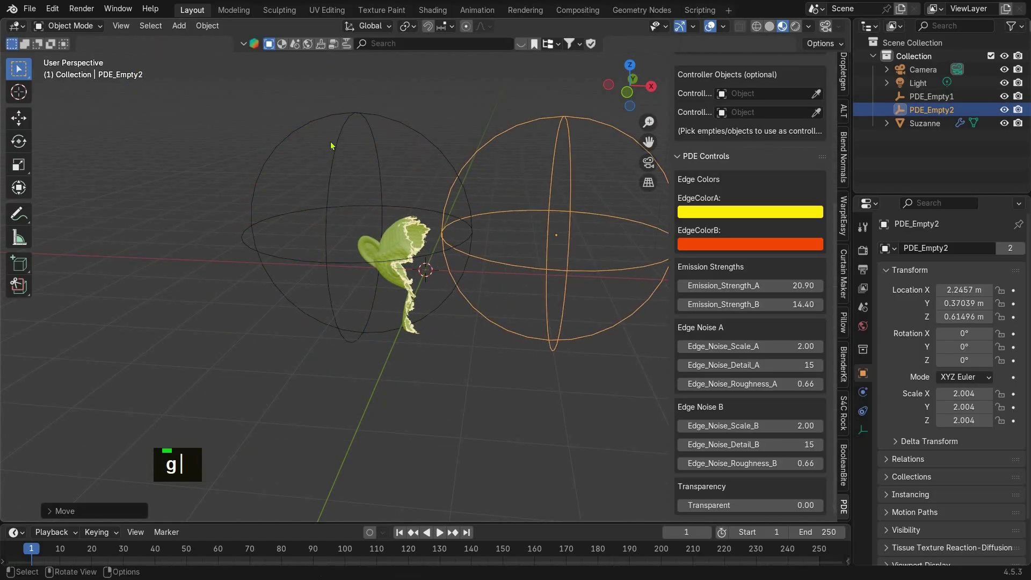
- Move the PDE_Empty1 controller to about X -1.10 m, Y 0.13 m, Z 0.64 m to shift the yellow dissolve edge
middle_drag(340, 219, 350, 205)
click(351, 210)
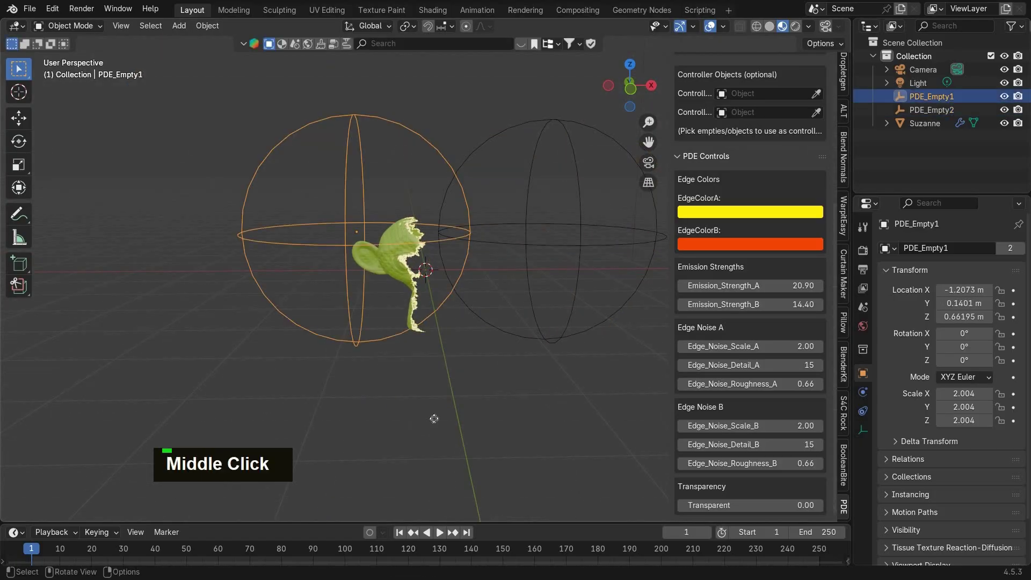
key(g)
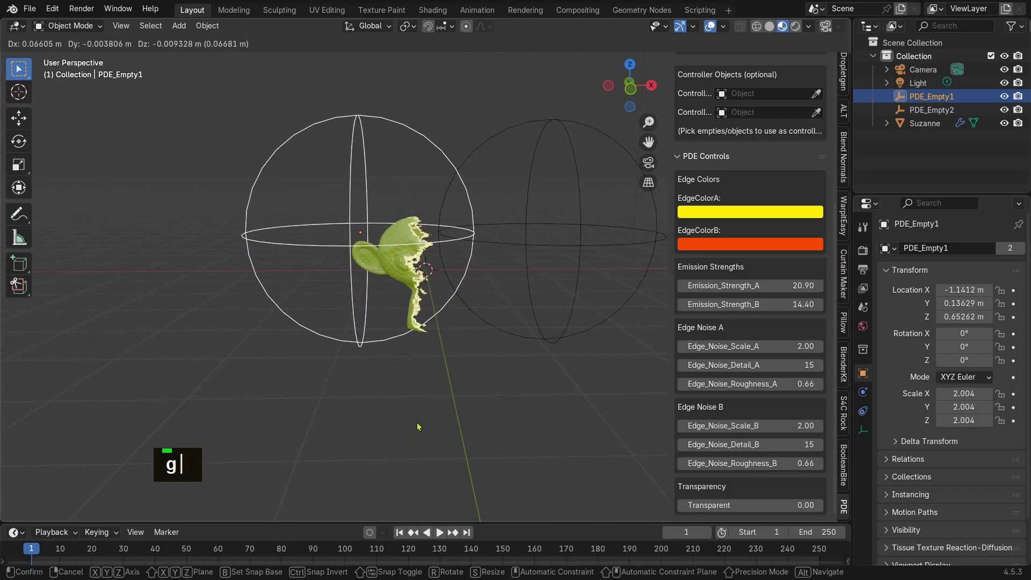
double_click(407, 177)
scroll(403, 215, up, 6)
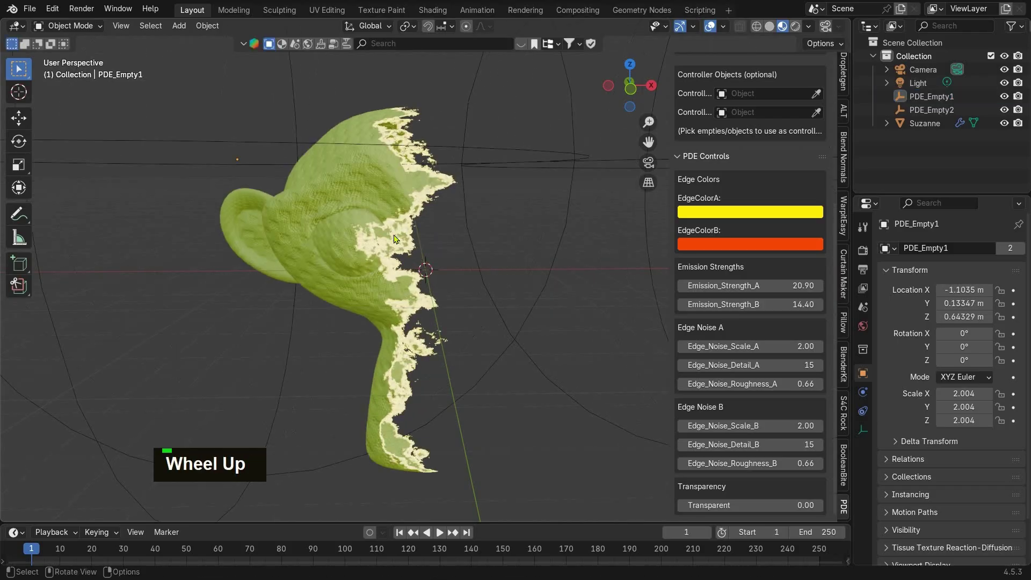
- Change EdgeColorA in the PDE Controls to red
middle_drag(403, 226, 402, 228)
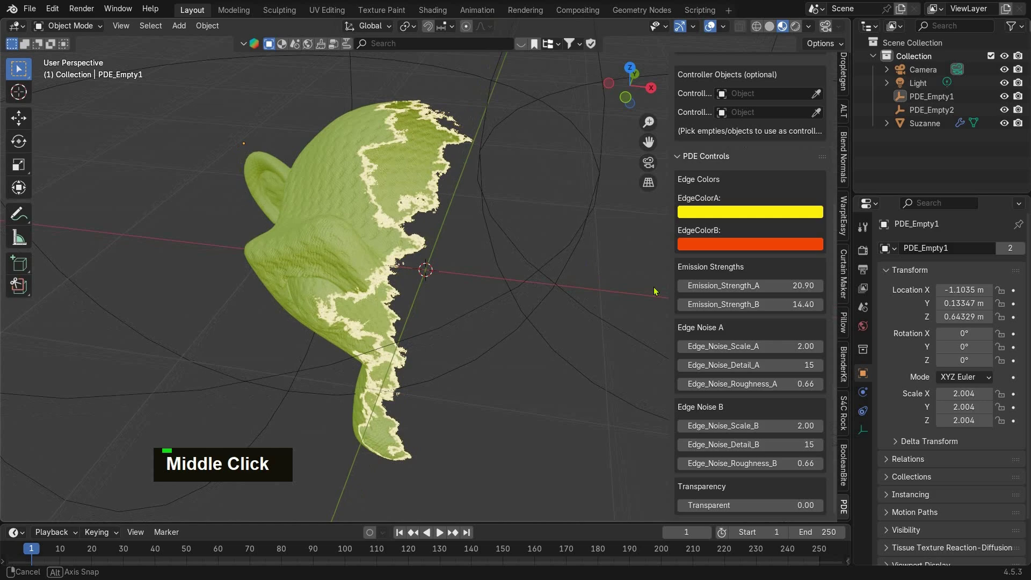
click(725, 213)
drag(701, 268, 726, 327)
middle_drag(442, 220, 448, 219)
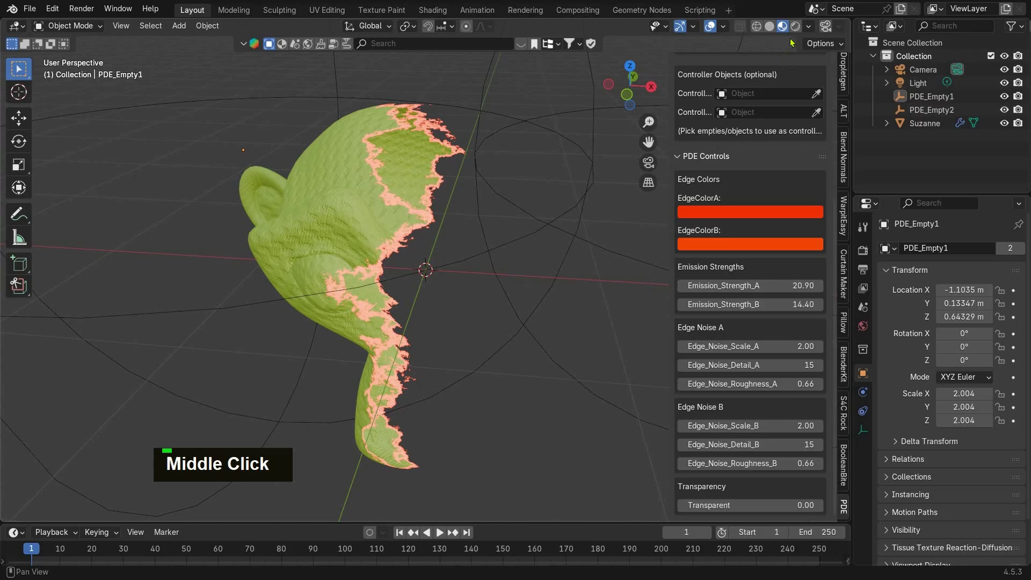
- In rendered shading, set Emission_Strength_A to 23.36 and Edge Noise A to scale 1.13, detail 16 and roughness 0.96
drag(731, 285, 762, 285)
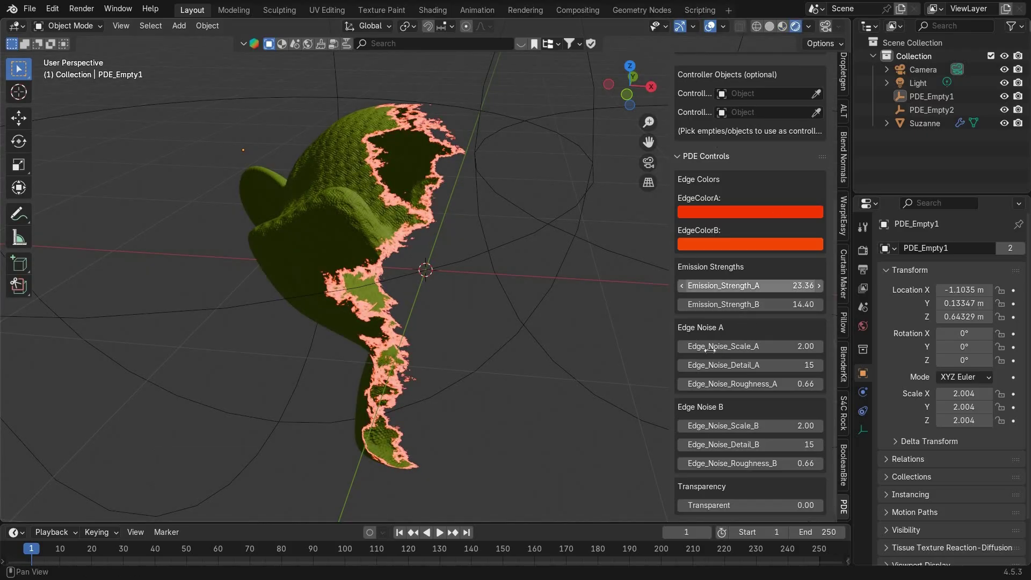
drag(752, 345, 773, 384)
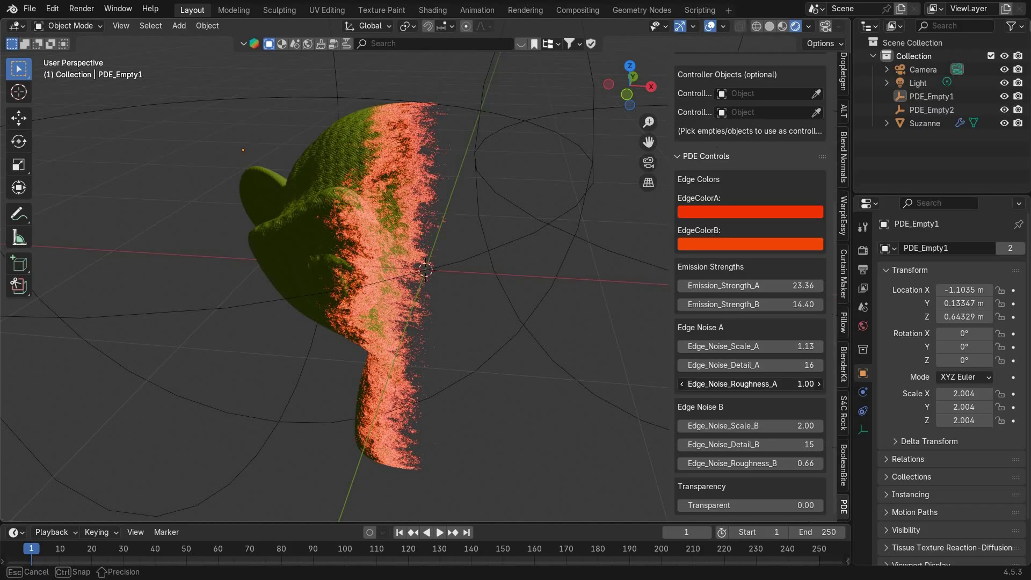
- Move the PDE_Empty1 controller to about X -0.97 m, Y 0.13 m, Z 0.60 m to shift the red dissolve edge
middle_drag(461, 315, 306, 295)
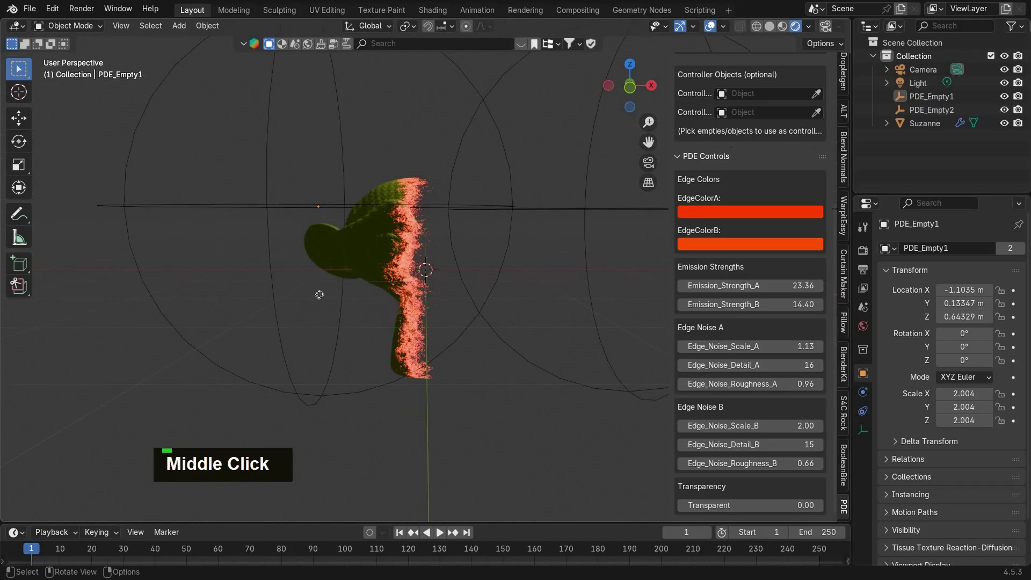
key(g)
click(322, 302)
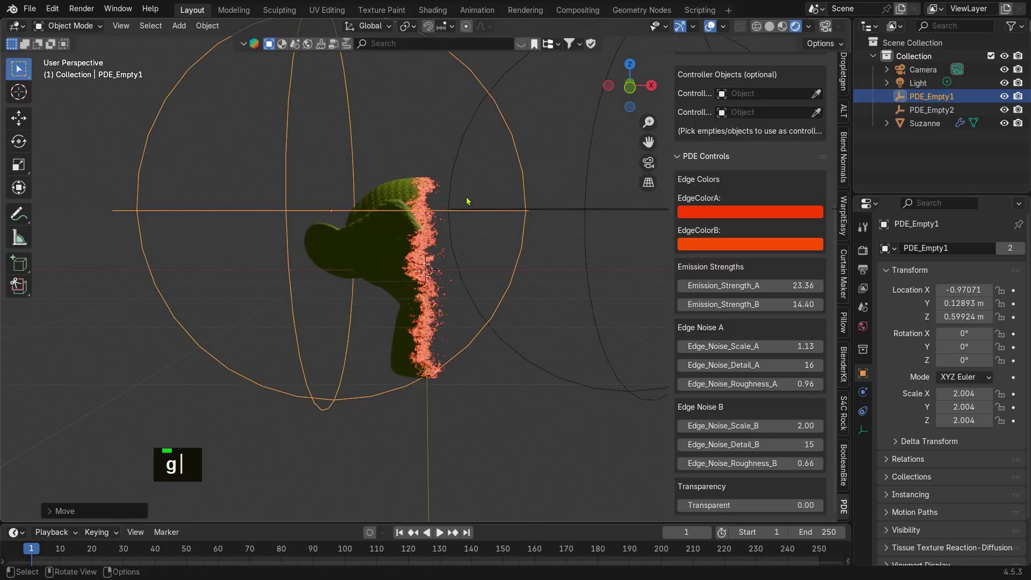
- Move the PDE_Empty2 controller back over Suzanne to about X -1.06 m, Y -0.13 m, Z 0.73 m
scroll(467, 201, up, 2)
middle_drag(523, 282, 536, 306)
scroll(537, 306, down, 3)
click(611, 180)
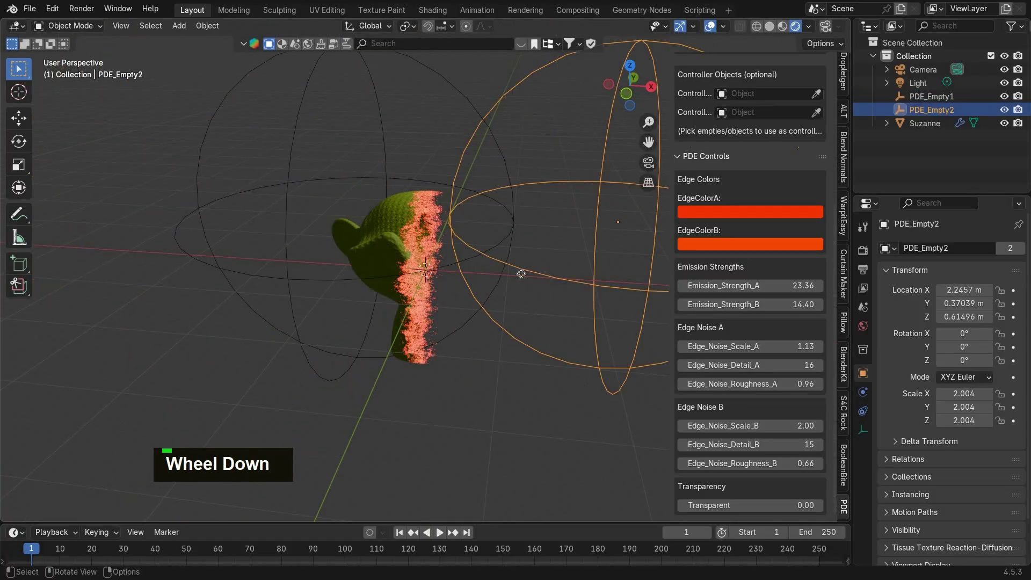
key(g)
double_click(465, 346)
- Change EdgeColorB to bright green and set Edge_Noise_Scale_B to 1.19
scroll(633, 268, up, 2)
click(757, 245)
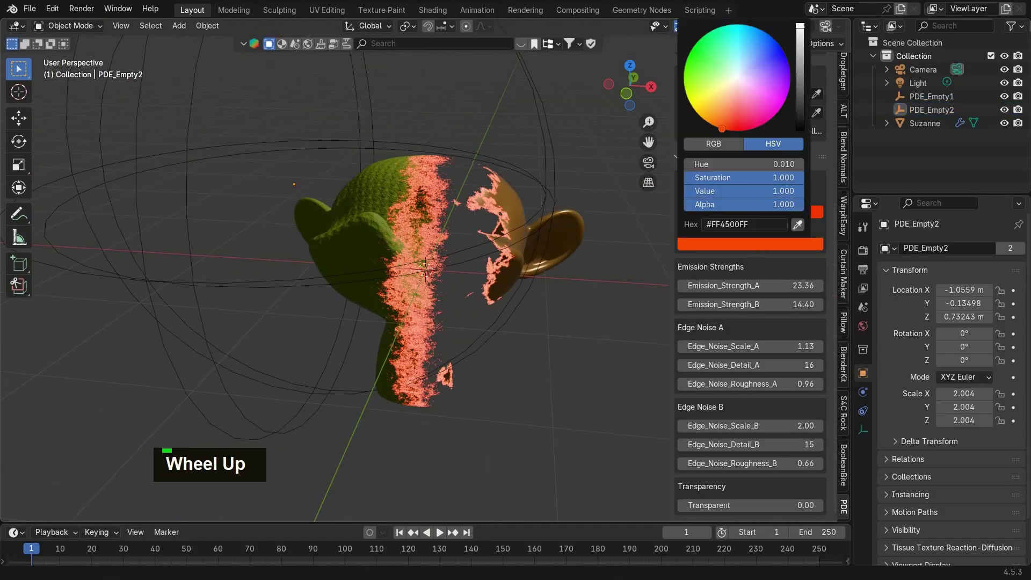
click(782, 46)
middle_drag(621, 375, 704, 424)
drag(705, 425, 671, 425)
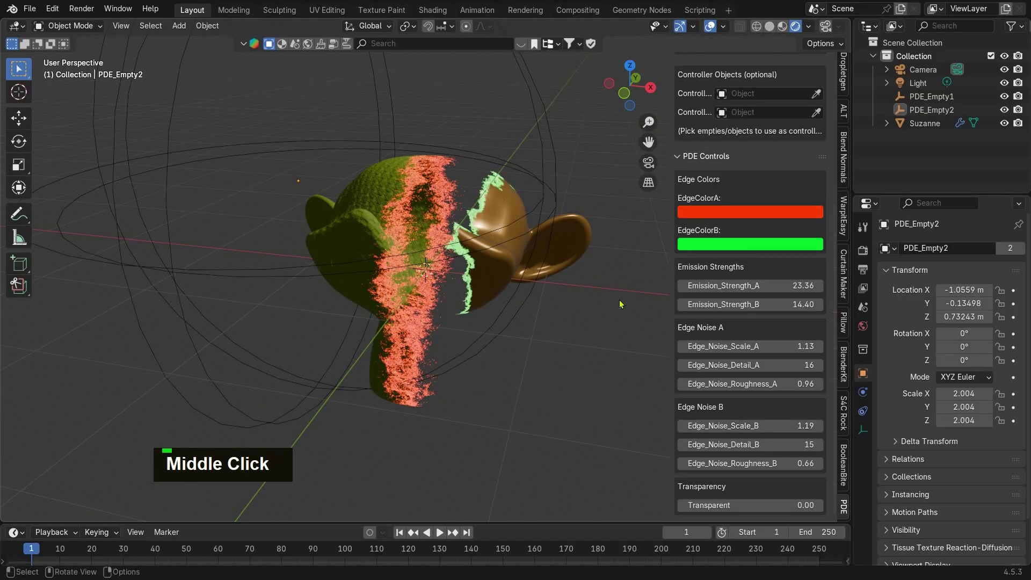
- Move the PDE_Empty2 controller to about X -1.28 m, Y -0.15 m, Z 0.69 m, bringing the green edge beside the red one
middle_drag(620, 299, 542, 286)
scroll(542, 286, down, 2)
click(936, 114)
key(g)
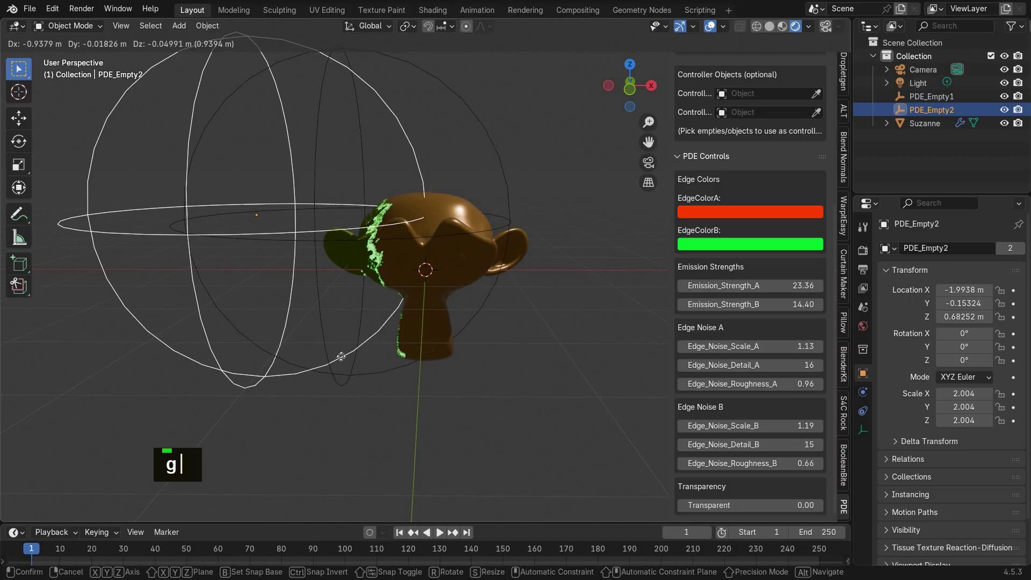
click(478, 355)
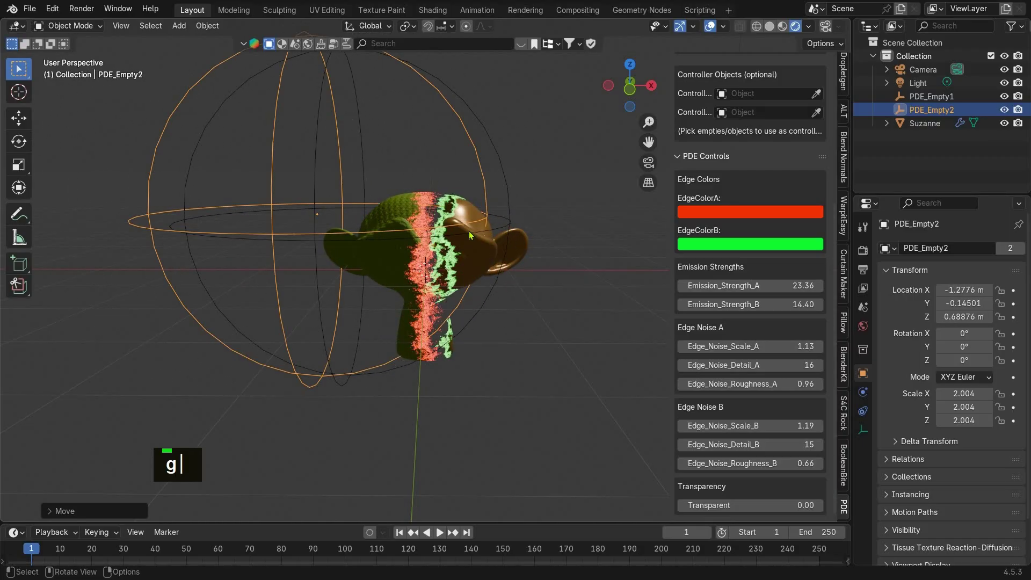
click(564, 230)
- Return the viewport to Material Preview shading and inspect the red and green dissolve edges on Suzanne
scroll(564, 231, up, 2)
mouse_move(564, 231)
middle_down()
mouse_move(477, 235)
mouse_move(575, 242)
middle_up()
scroll(703, 446, down, 1)
scroll(737, 319, up, 8)
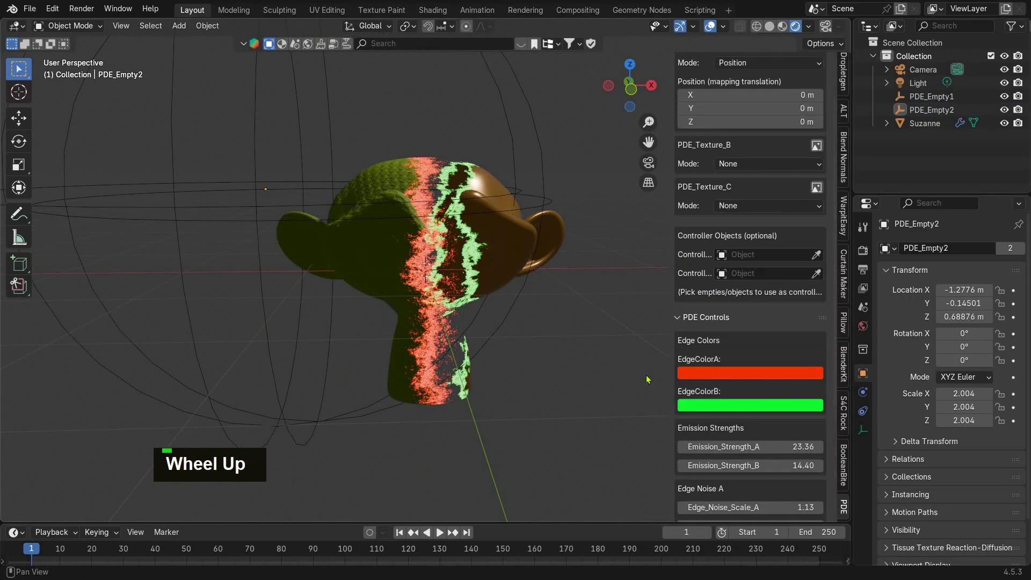
scroll(535, 120, down, 2)
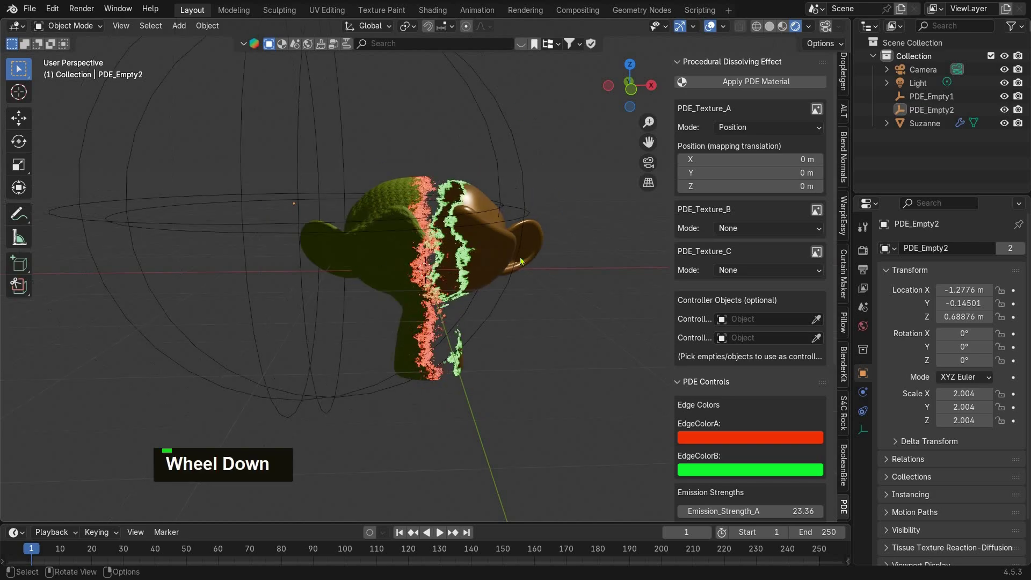
middle_drag(536, 120, 581, 350)
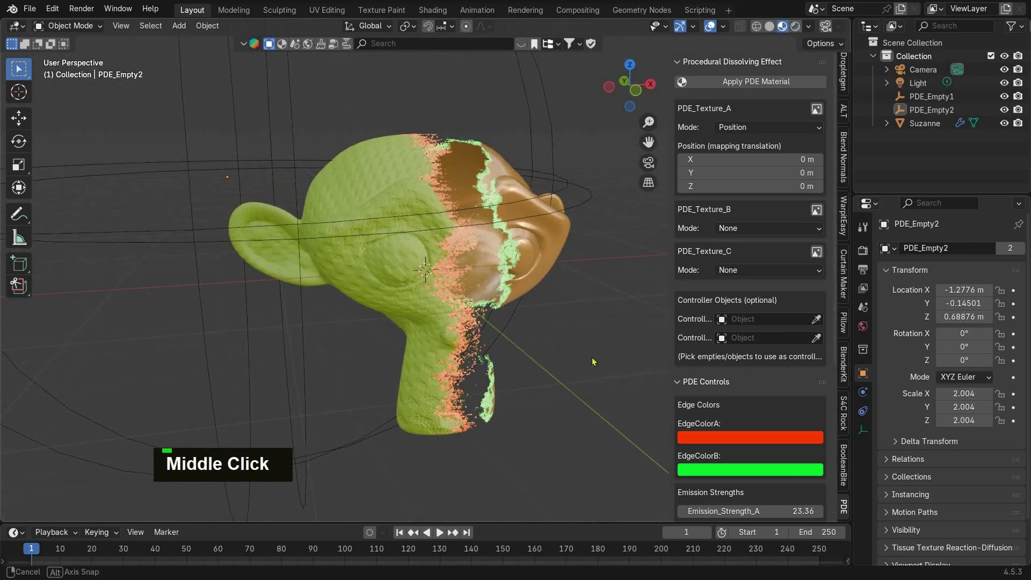